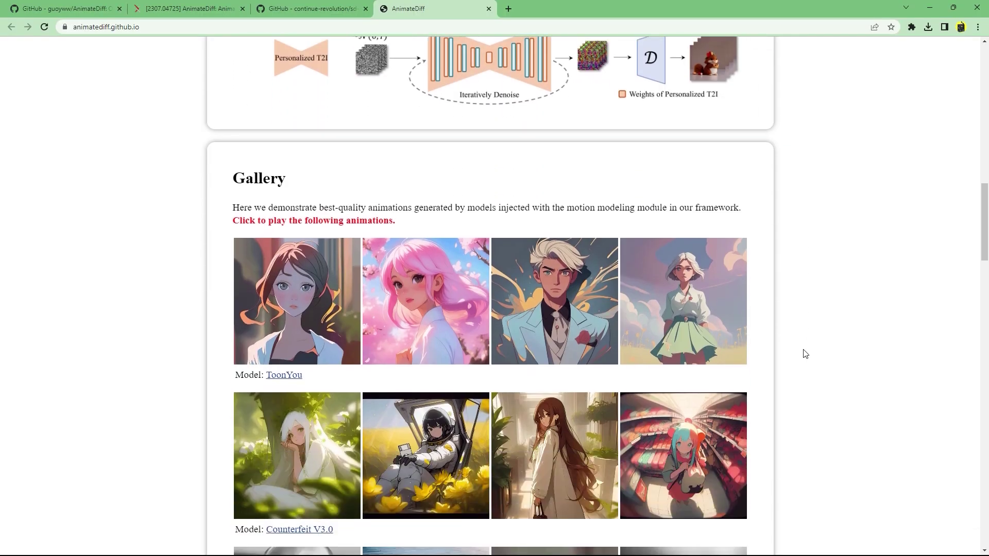
Scroll down through the gallery rows of example AnimateDiff animations.
scroll(805, 353, "down", 2)
scroll(805, 354, "down", 3)
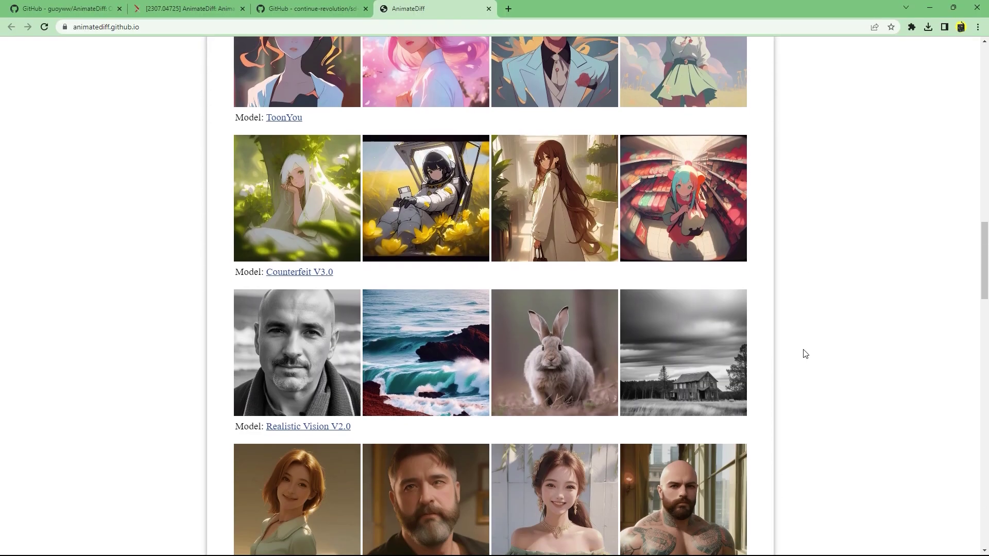
scroll(805, 354, "down", 3)
scroll(805, 353, "down", 5)
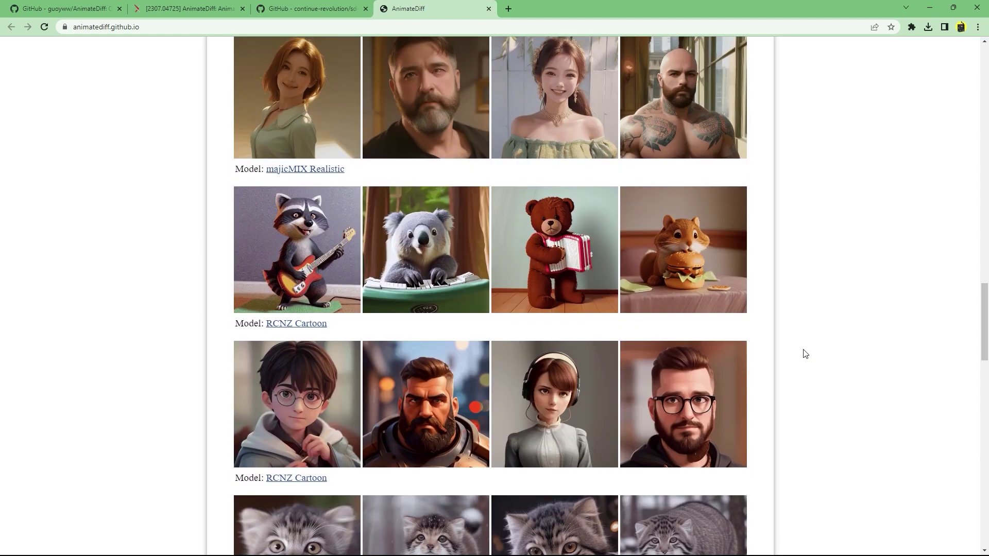
scroll(805, 353, "down", 8)
scroll(803, 353, "down", 3)
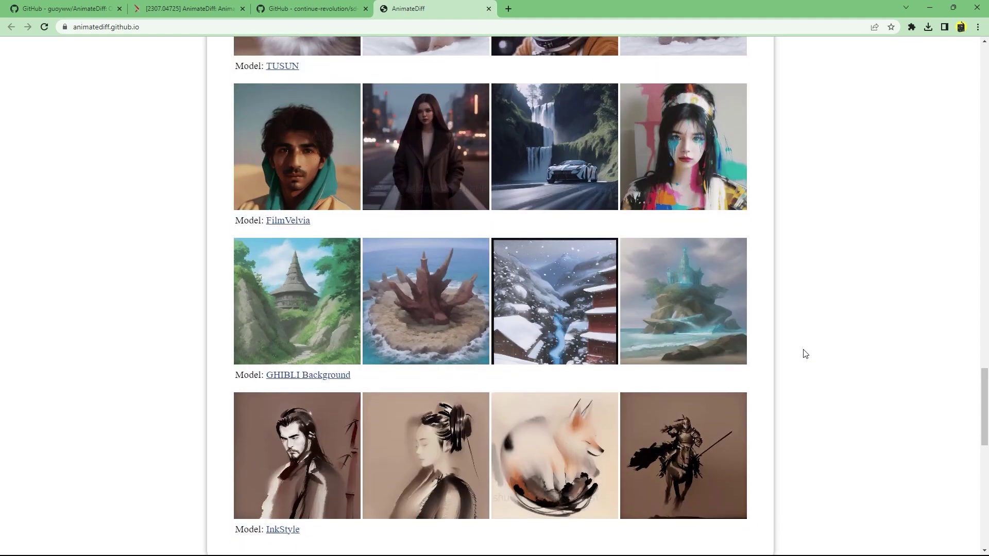
Return to the top of the project page and scroll down to the animation grid.
key("Home")
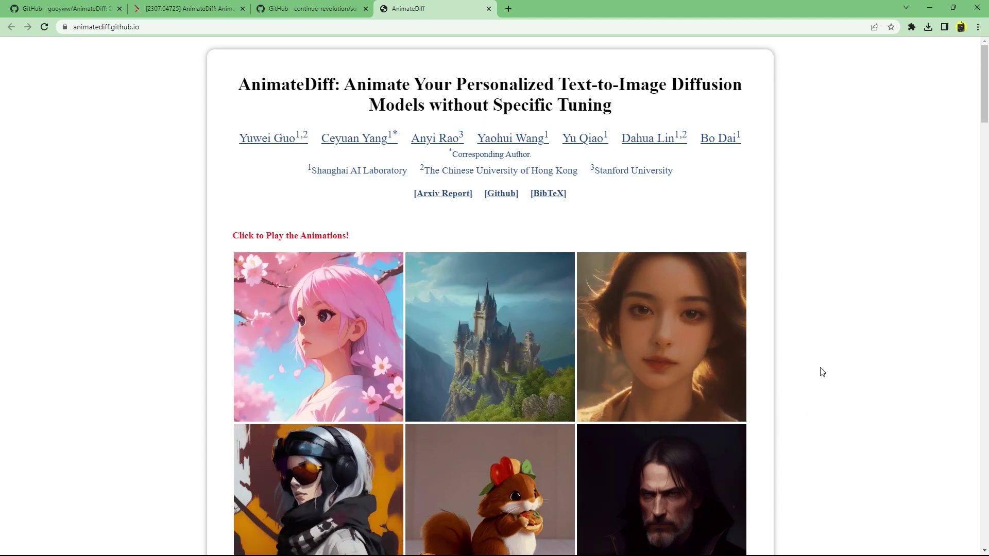
scroll(803, 353, "down", 3)
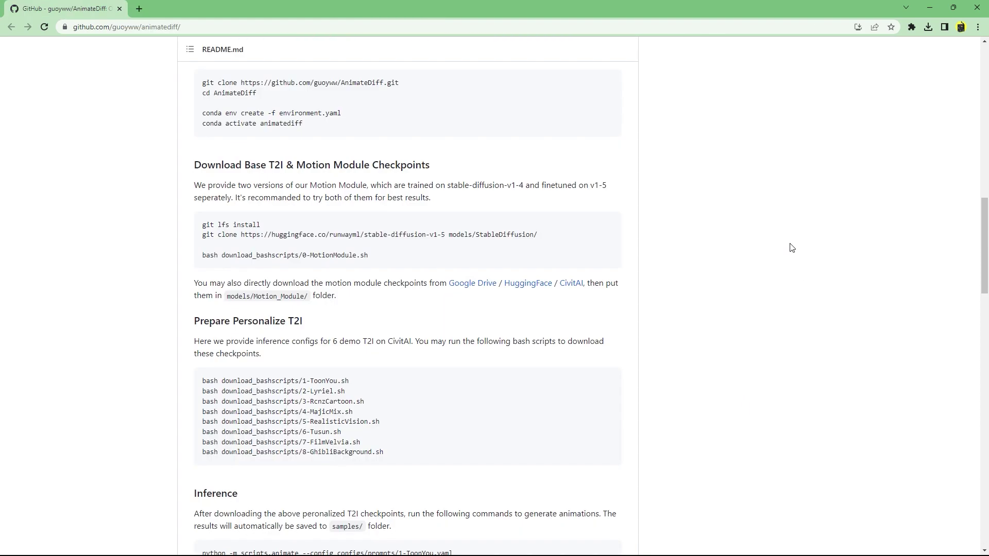
scroll(791, 247, "down", 5)
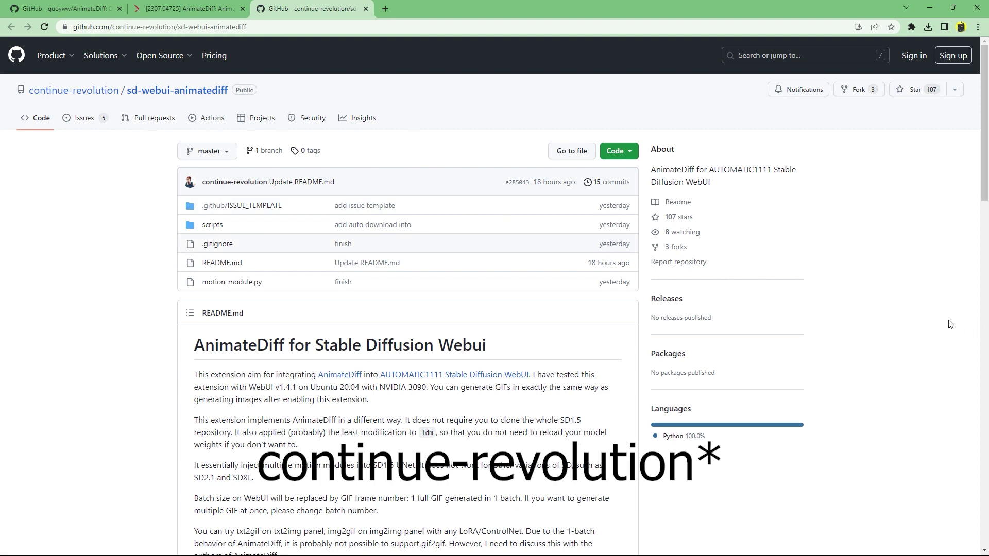
Read further down the sd-webui-animatediff README on GitHub.
scroll(951, 325, "down", 7)
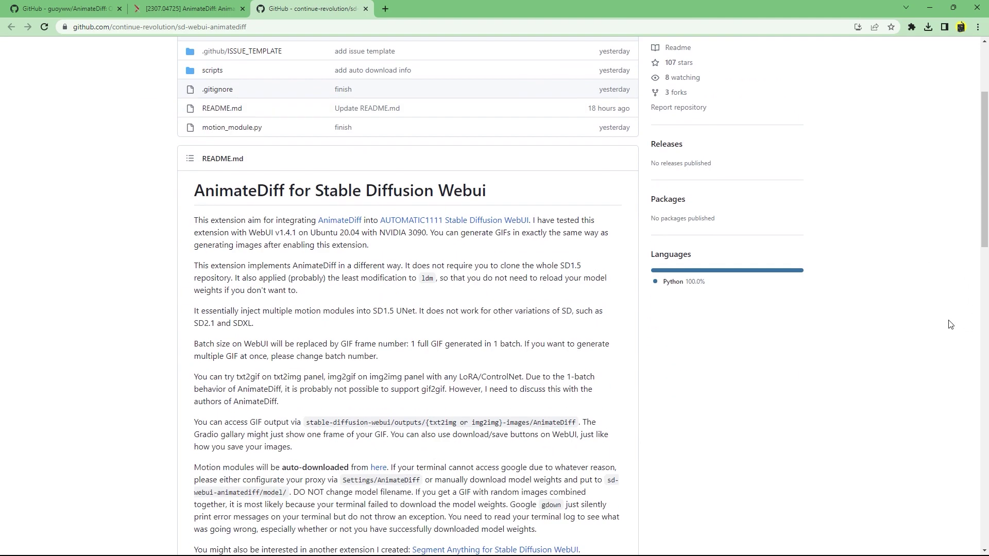
scroll(950, 324, "down", 3)
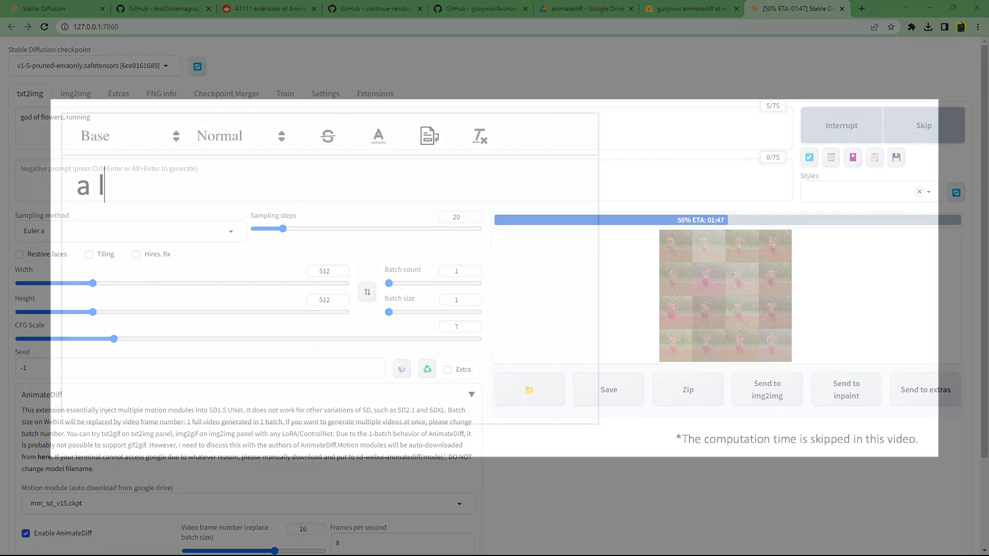
Write the starry-night river prompt and add 'in upwards, right to left direction' after 'river flowing'.
type("arge waterfa")
type("ll f")
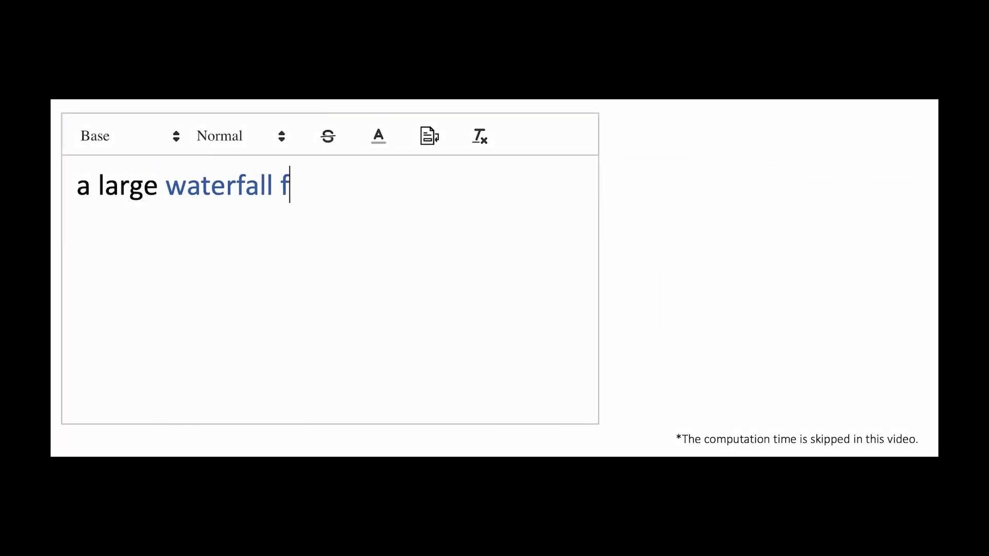
type("alling from hills du")
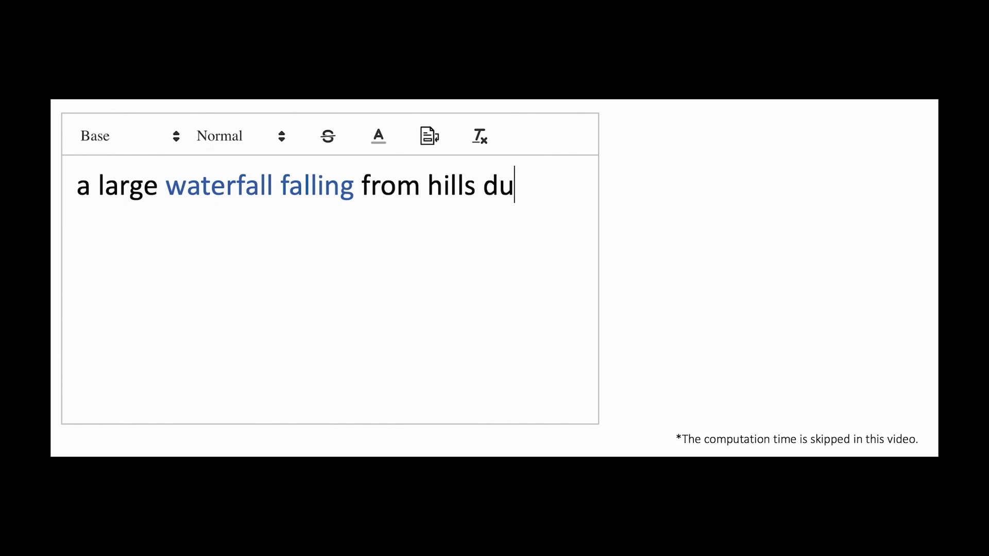
type("ring sunset in the style of Leonid Afremo")
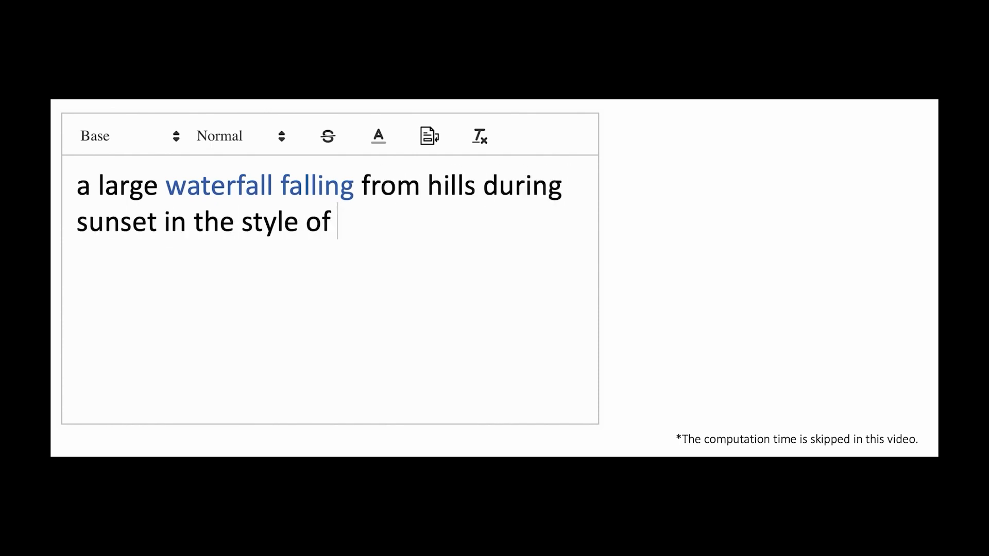
type("v")
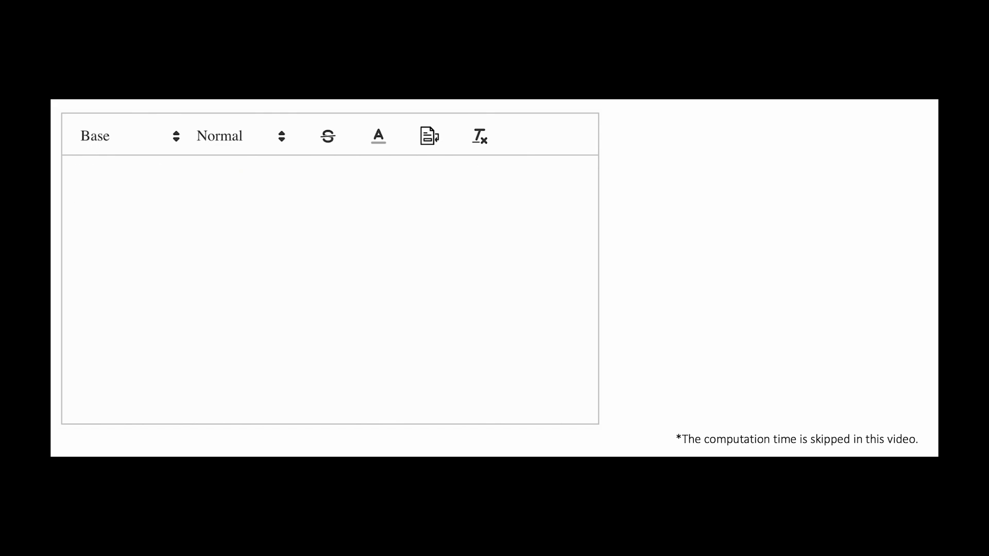
type("a large river ")
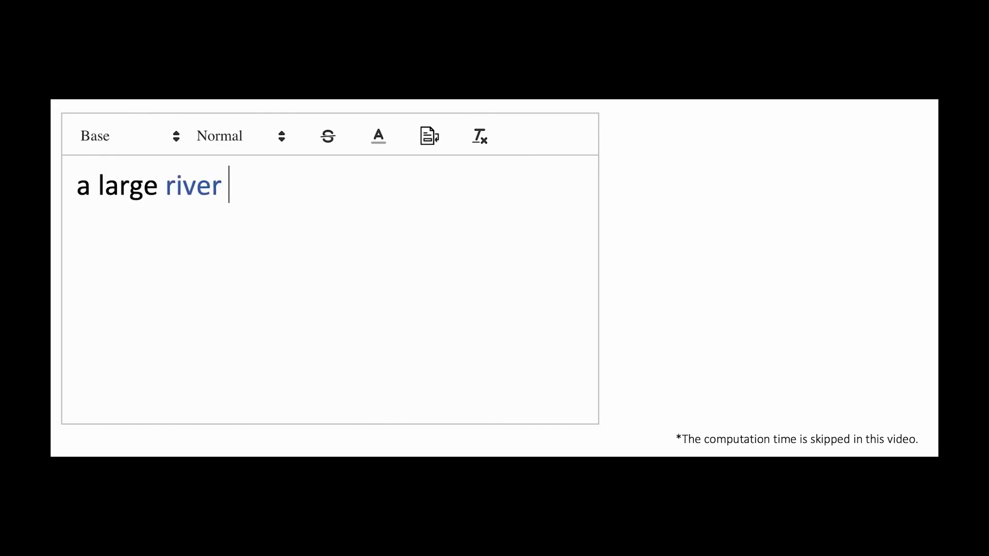
type("flowing in front of a ")
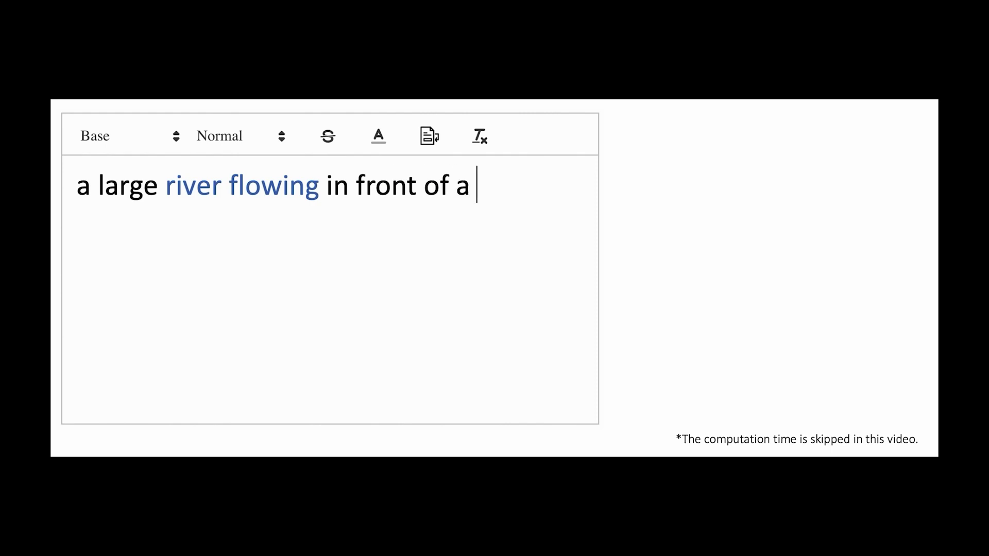
type("mountain in the style of starry nights painting")
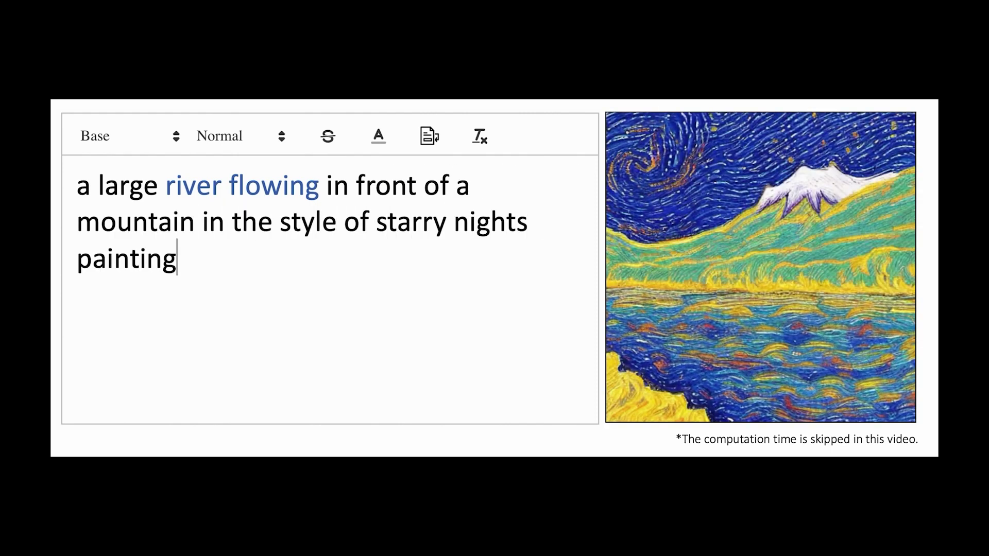
left_click(353, 186)
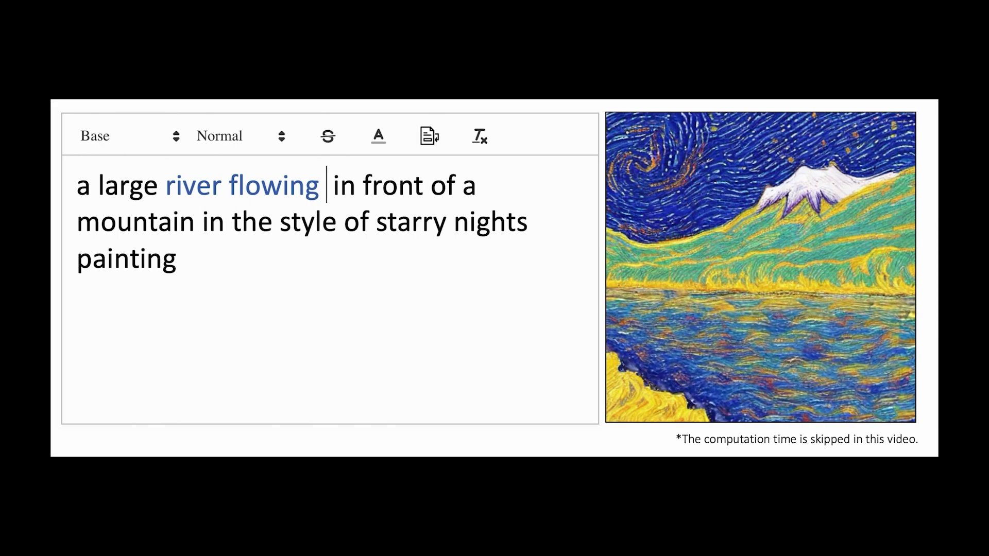
key("Left")
type("in upwards, right to left d")
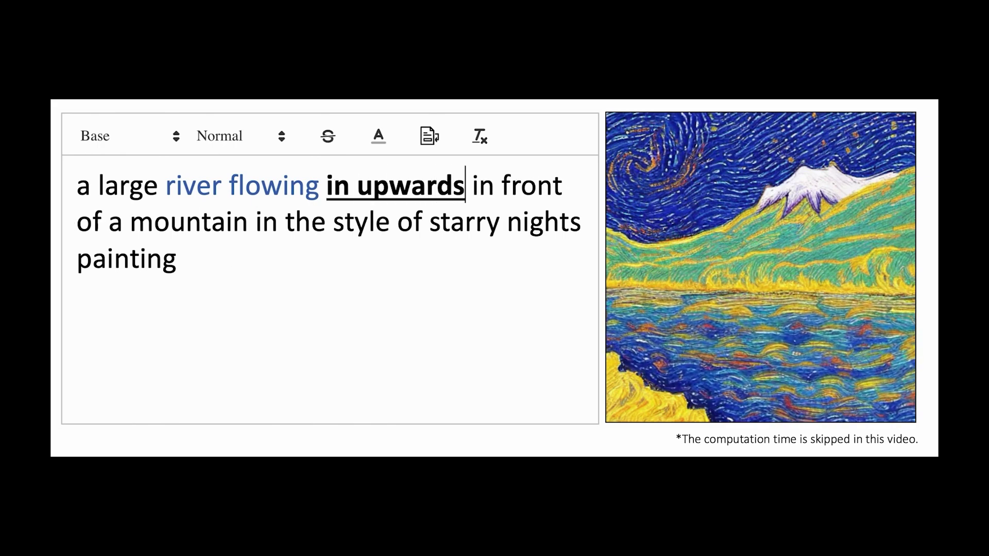
type("irection")
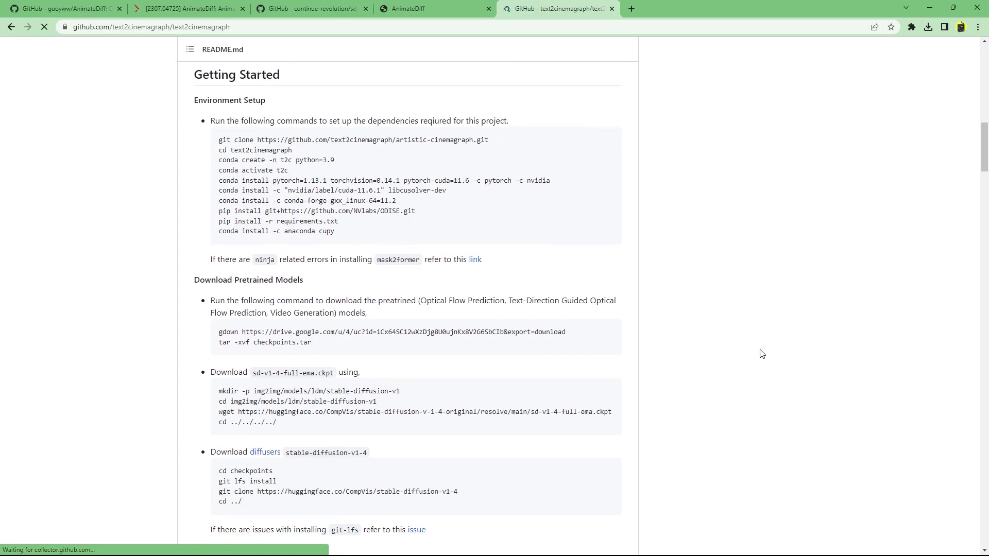
scroll(761, 353, "down", 10)
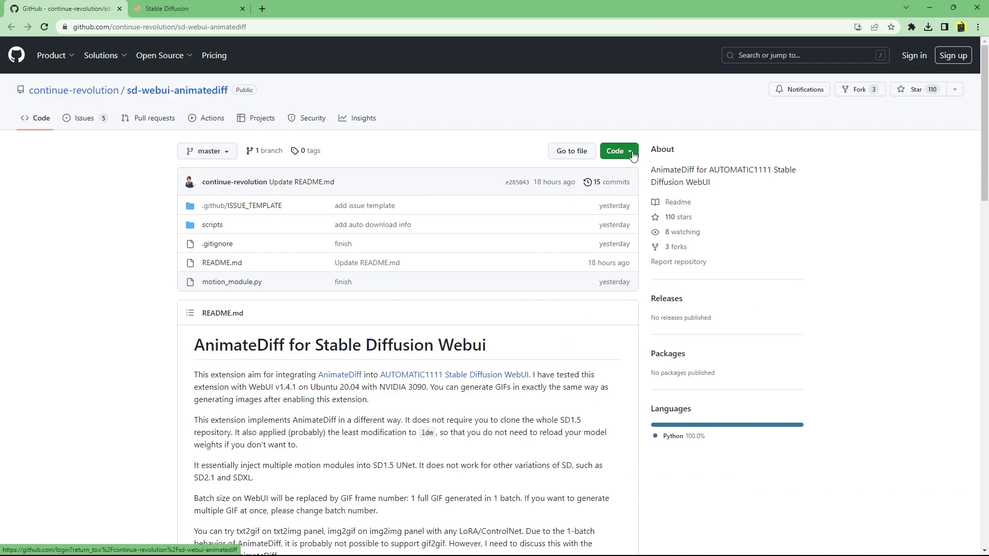
Copy the HTTPS clone URL of the sd-webui-animatediff repository.
left_click(632, 152)
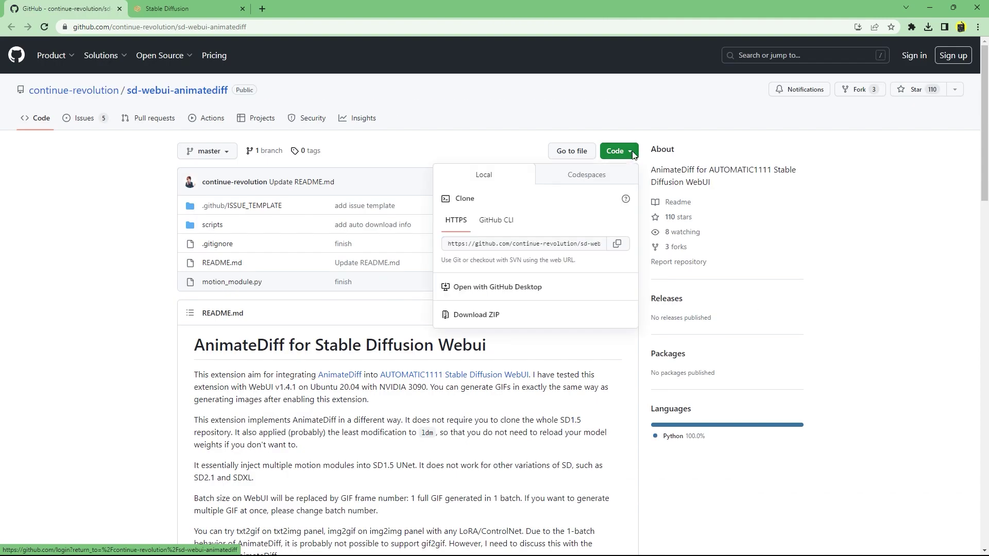
left_click(625, 249)
Install sd-webui-animatediff from its pasted git URL, then apply and restart the UI.
left_click(180, 4)
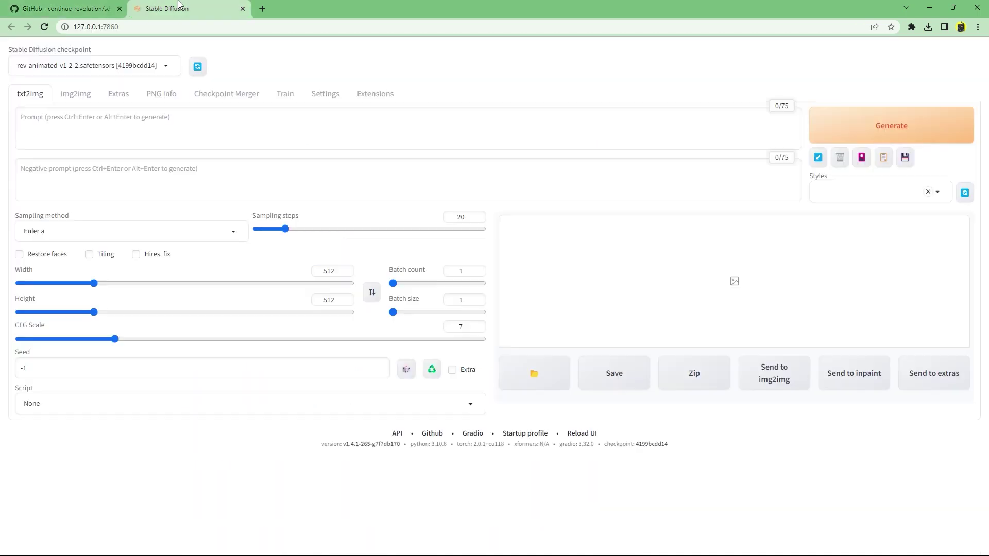
left_click(373, 100)
left_click(144, 119)
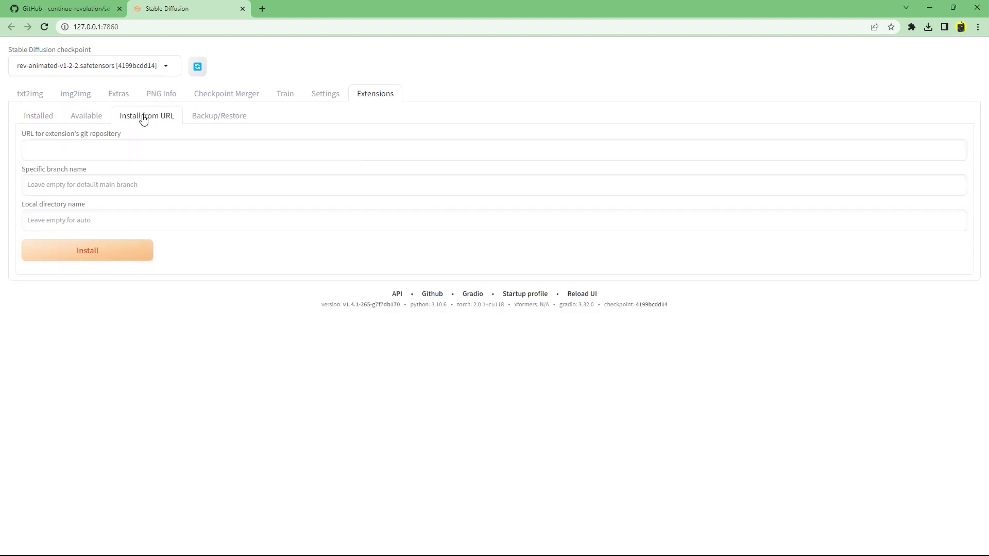
left_click(66, 145)
key("ctrl+v")
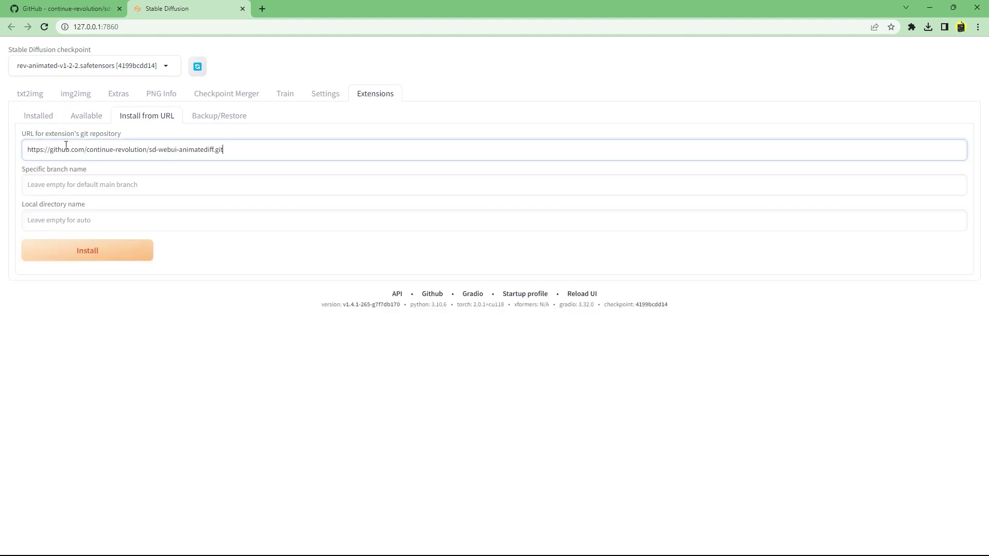
left_click(70, 257)
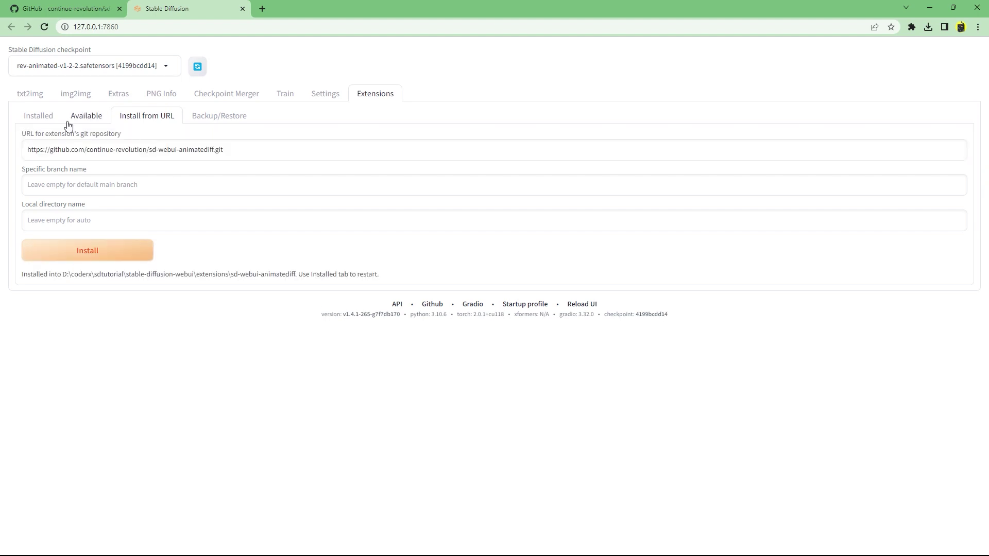
left_click(50, 117)
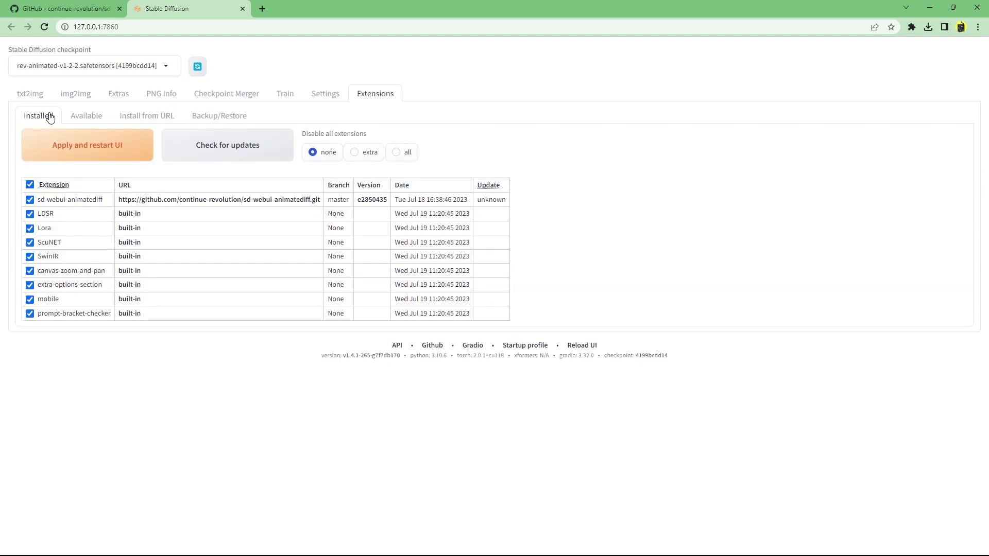
left_click(91, 151)
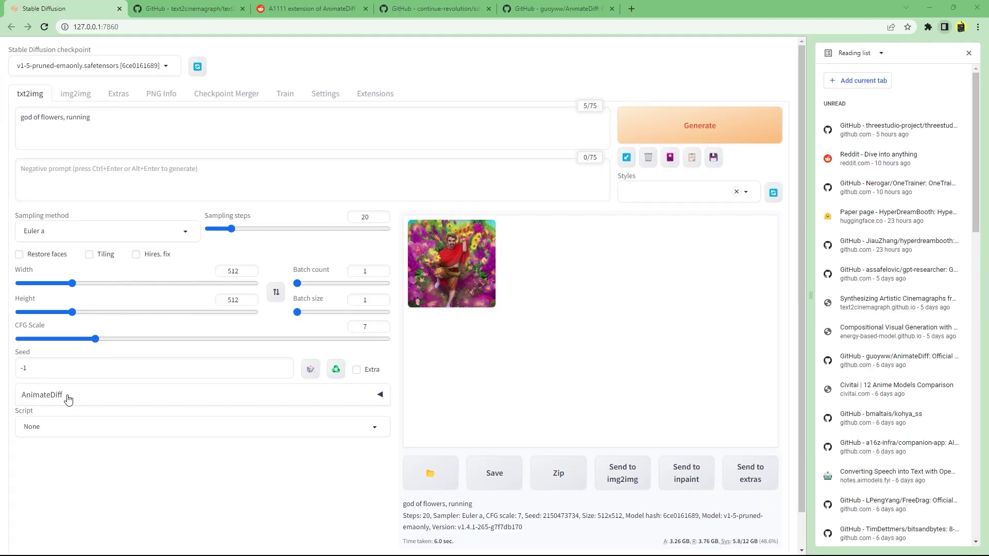
Enable AnimateDiff, generate the 'god of flowers' animation, and check the mm_sd_v15.ckpt download.
left_click(66, 398)
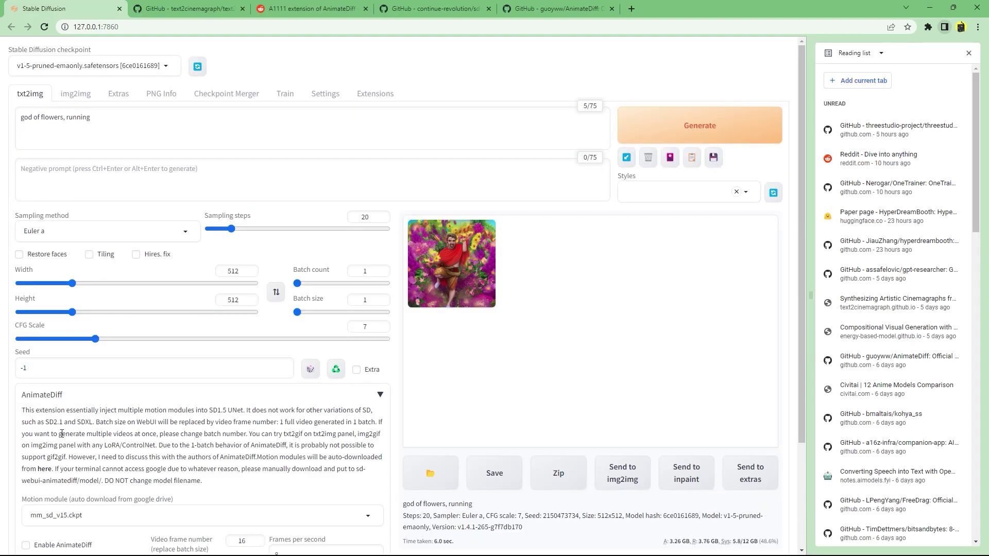
scroll(55, 503, "down", 2)
left_click(67, 494)
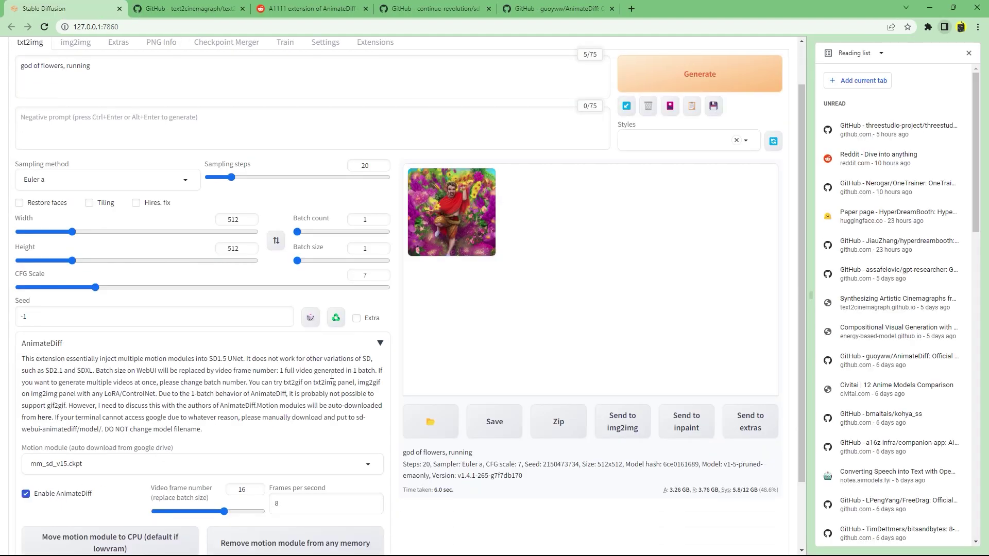
scroll(332, 375, "up", 1)
left_click(735, 126)
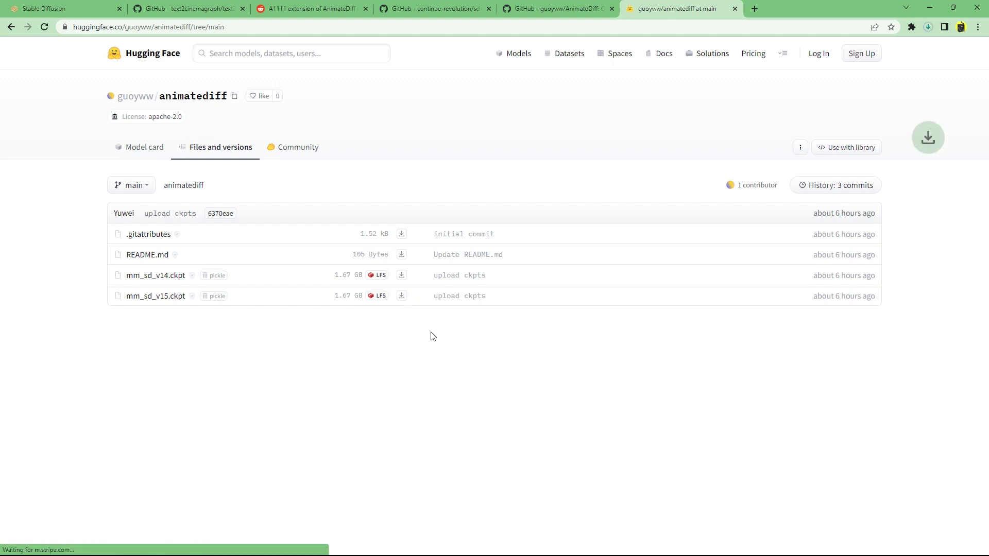
left_click(931, 27)
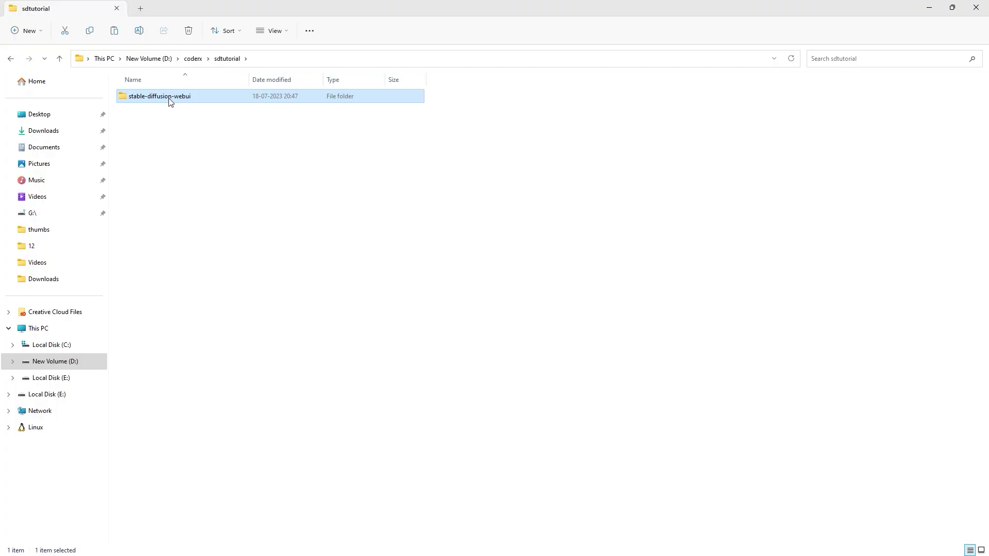
Go to stable-diffusion-webui\extensions\sd-webui-animatediff in File Explorer.
double_click(170, 98)
double_click(147, 191)
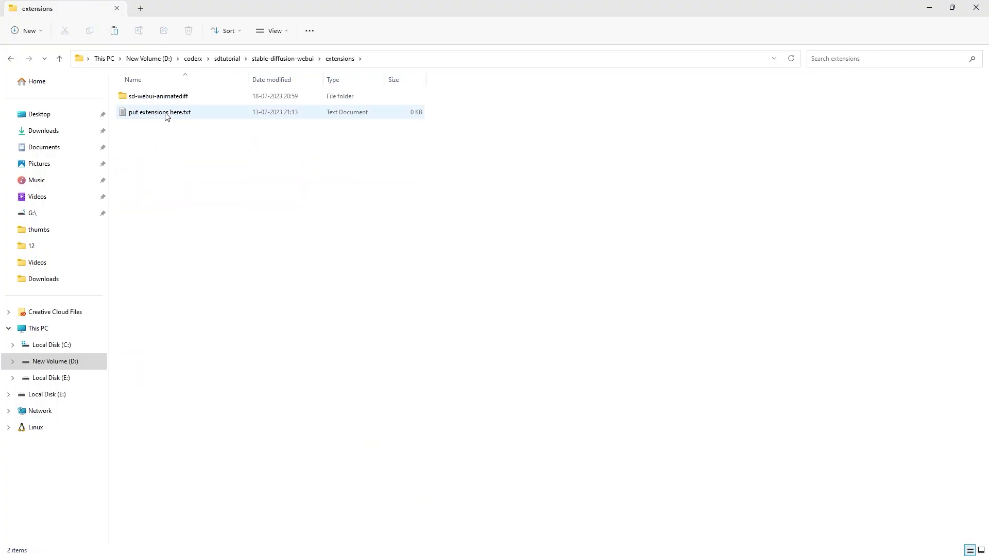
left_click(166, 101)
double_click(165, 102)
Create a folder named 'model' there and paste mm_sd_v15.ckpt into it.
right_click(592, 272)
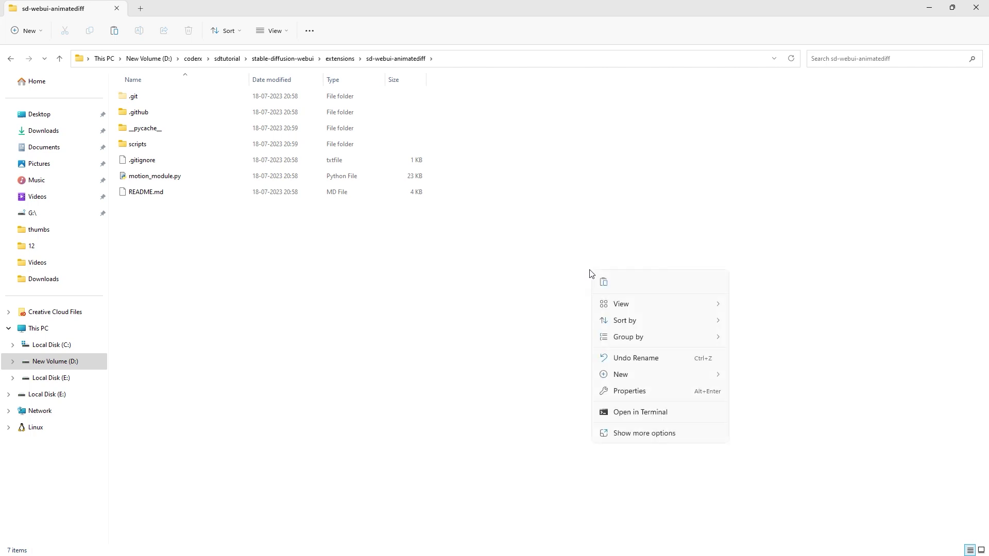
mouse_move(678, 375)
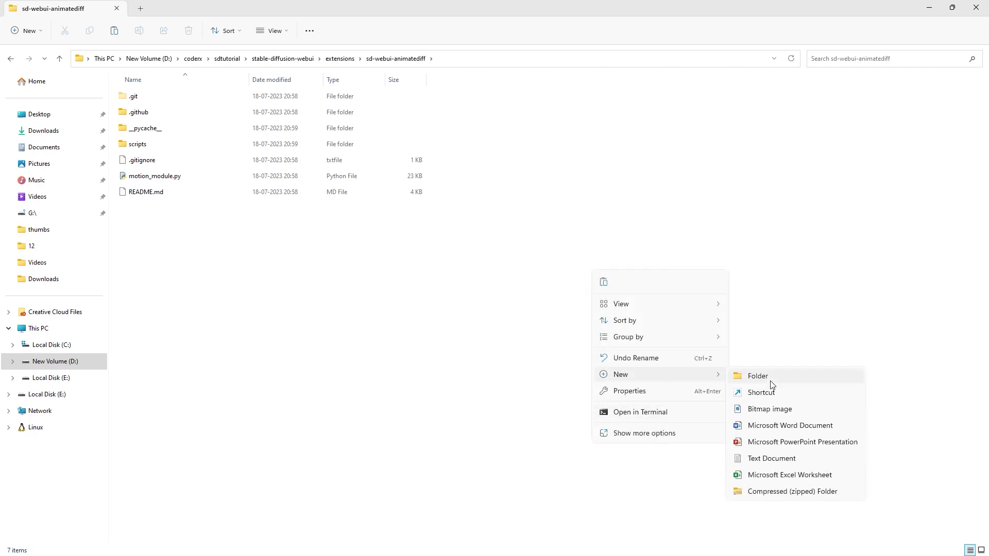
left_click(770, 379)
type("model")
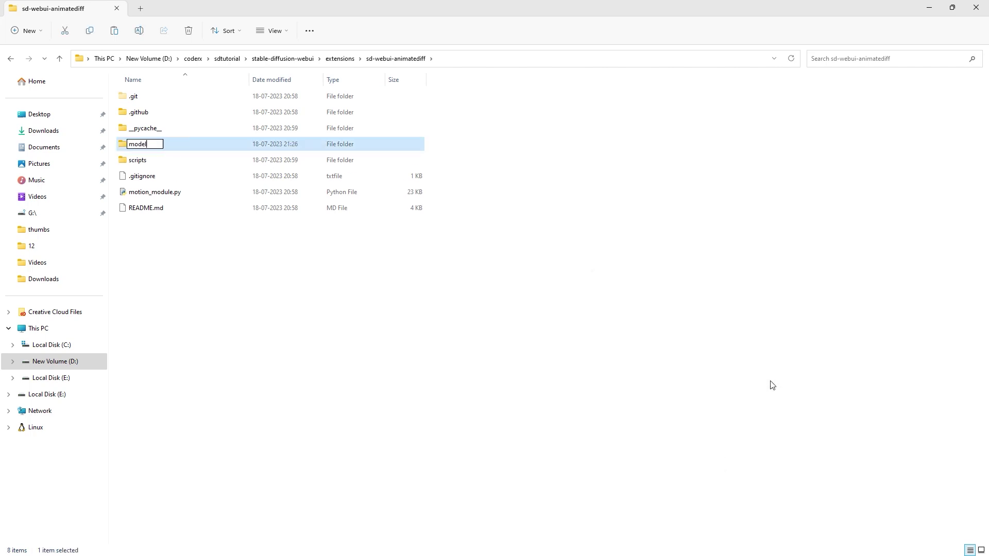
key("Return")
key("Return")
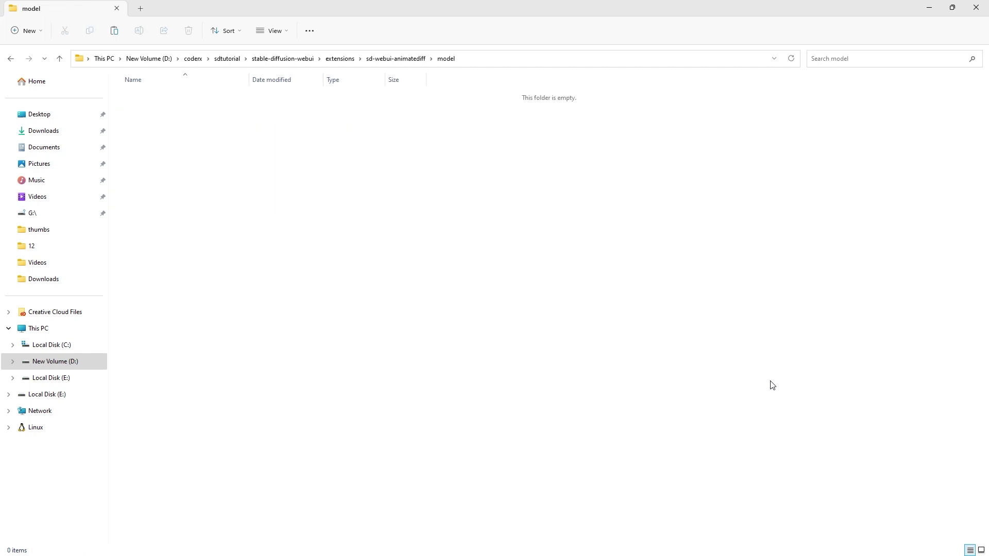
key("ctrl+v")
left_click(502, 236)
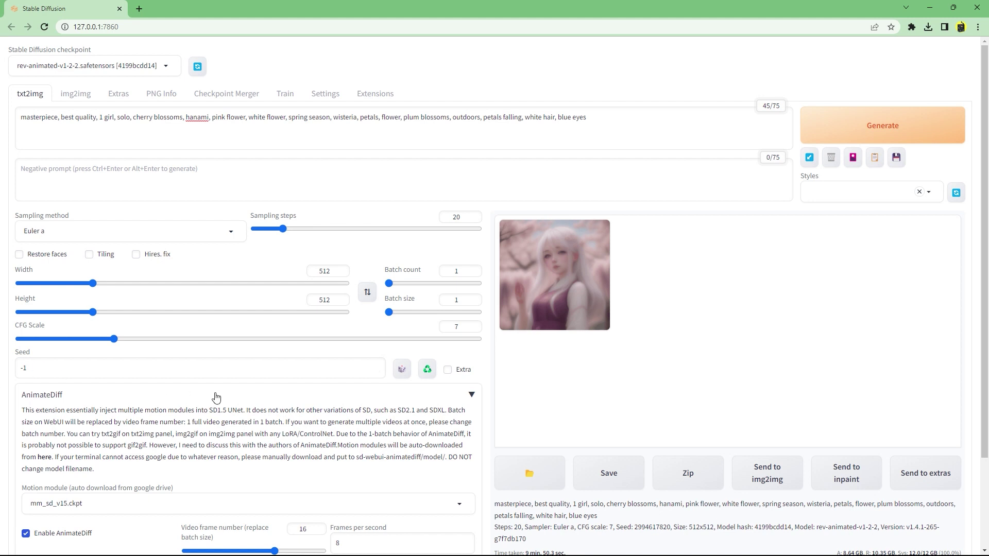
Open the generated cherry-blossom GIF 00003-2994617820.gif in its own browser tab.
right_click(528, 282)
left_click(562, 291)
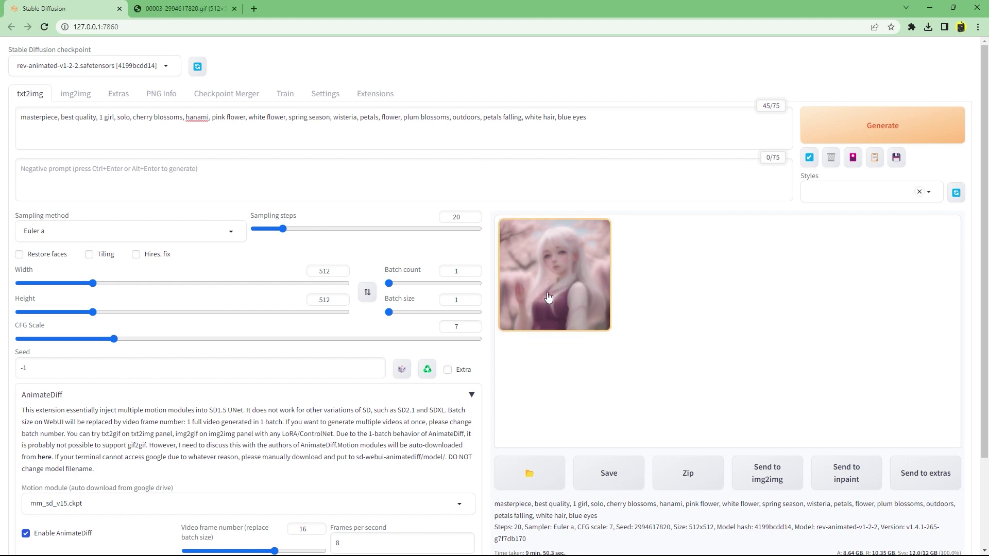
left_click(188, 9)
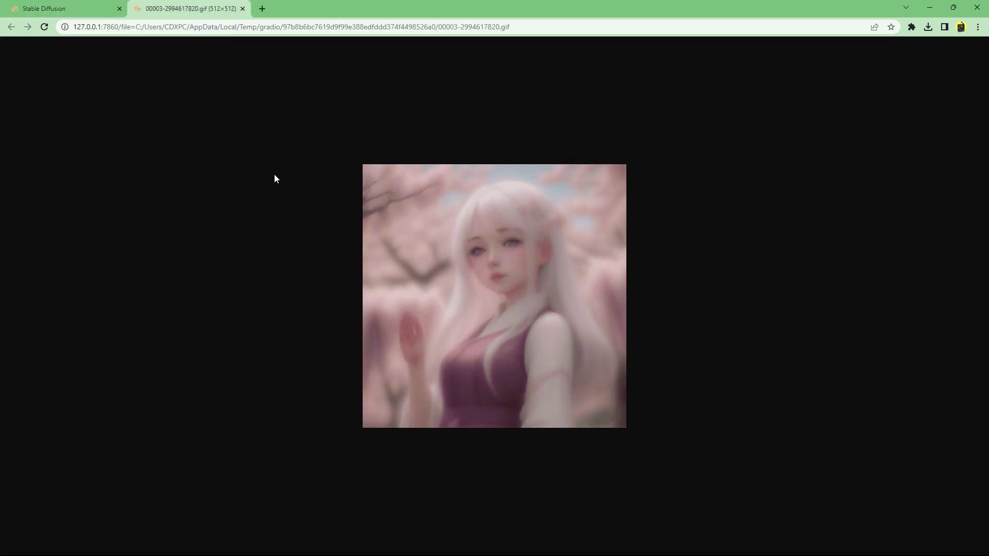